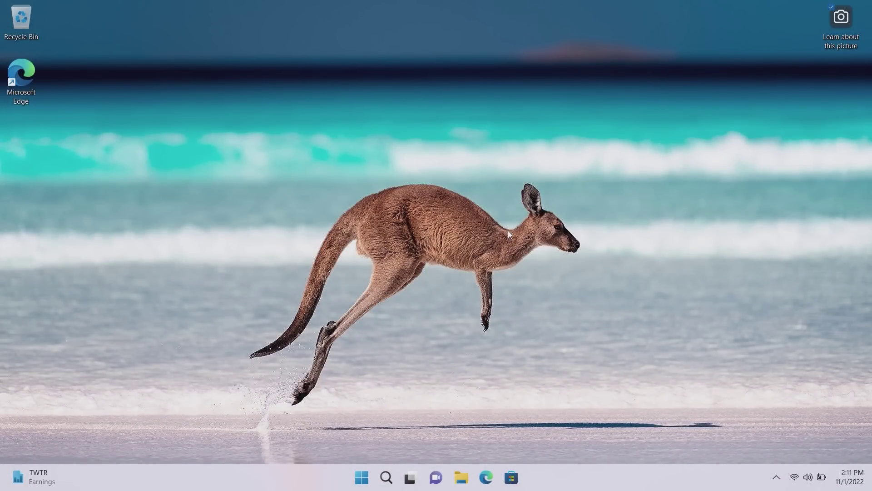
Step: Open File Explorer and add Pictures and Downloads tabs beside the Home tab
left_click(453, 157)
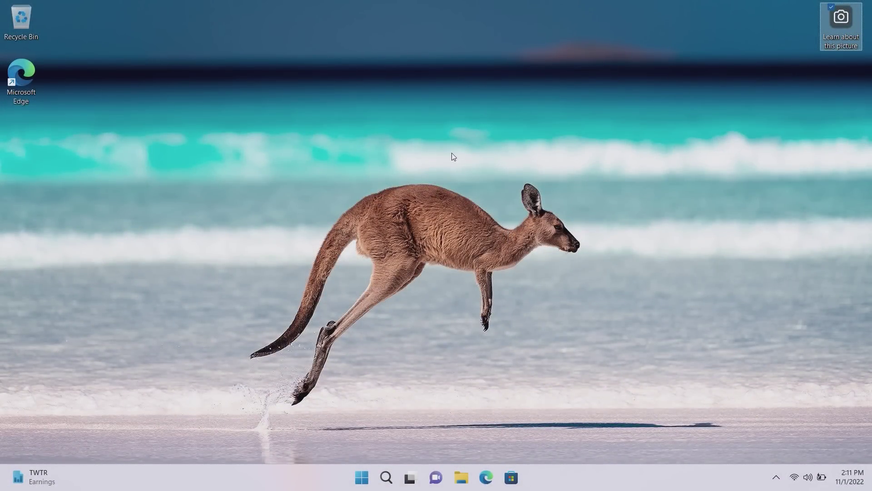
left_click(553, 172)
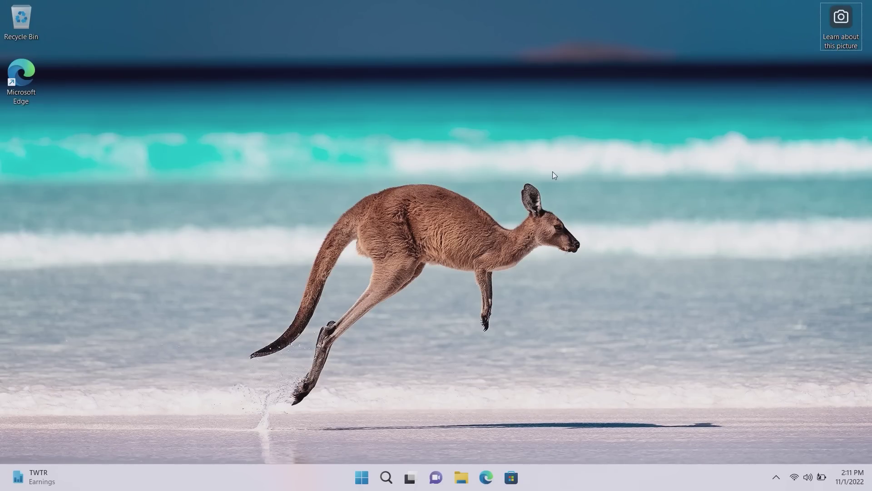
left_click(456, 478)
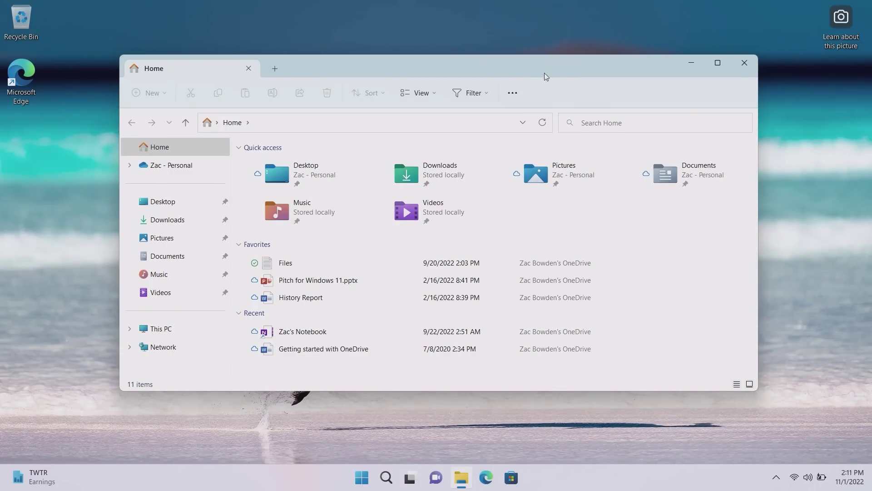
left_click(275, 69)
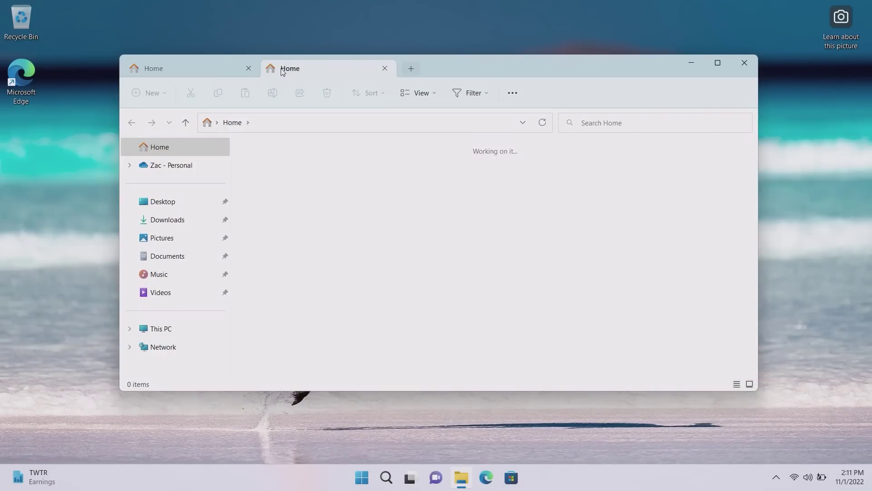
left_click(175, 243)
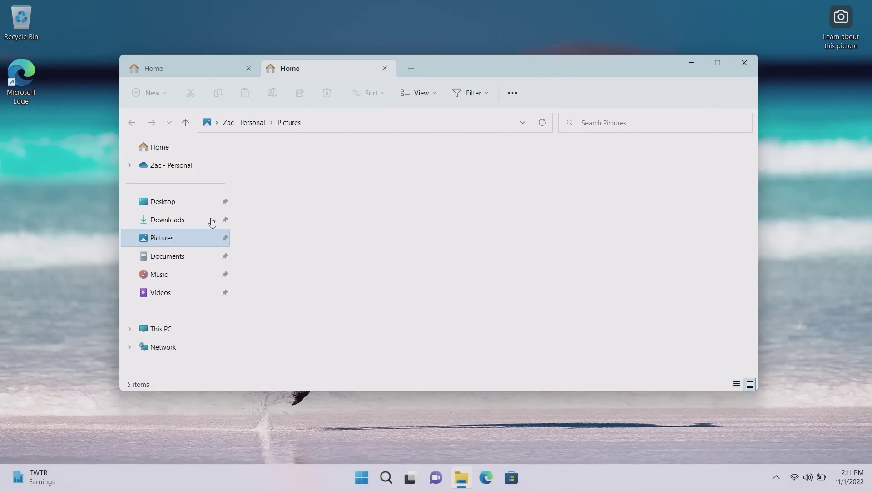
left_click(408, 70)
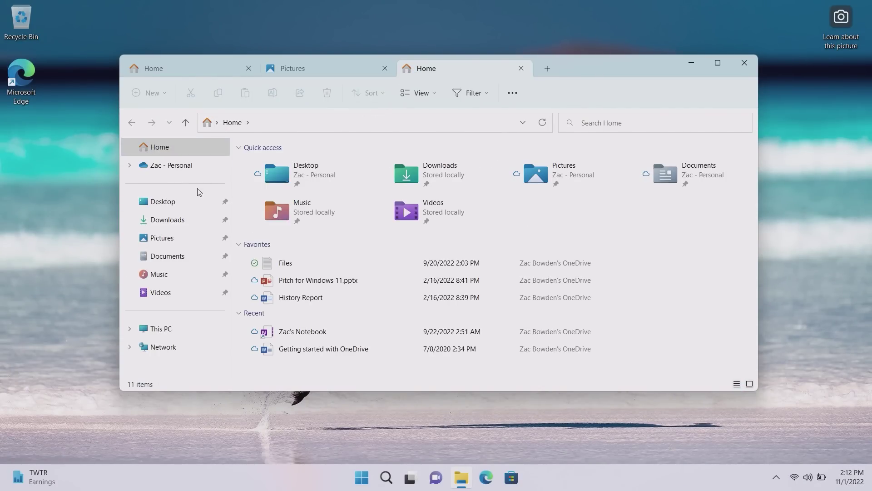
left_click(196, 221)
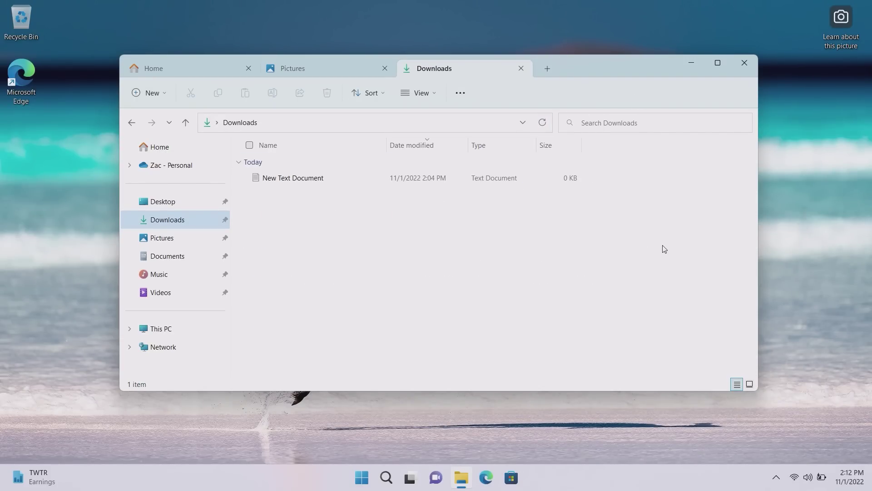
Step: Minimize and restore Explorer, drag the Downloads tab out and back, and preview the tab menu
mouse_move(471, 477)
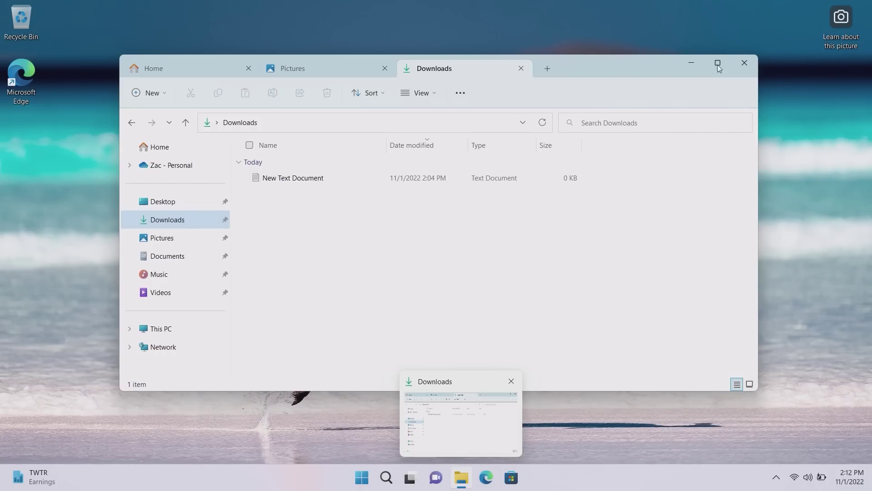
left_click(694, 61)
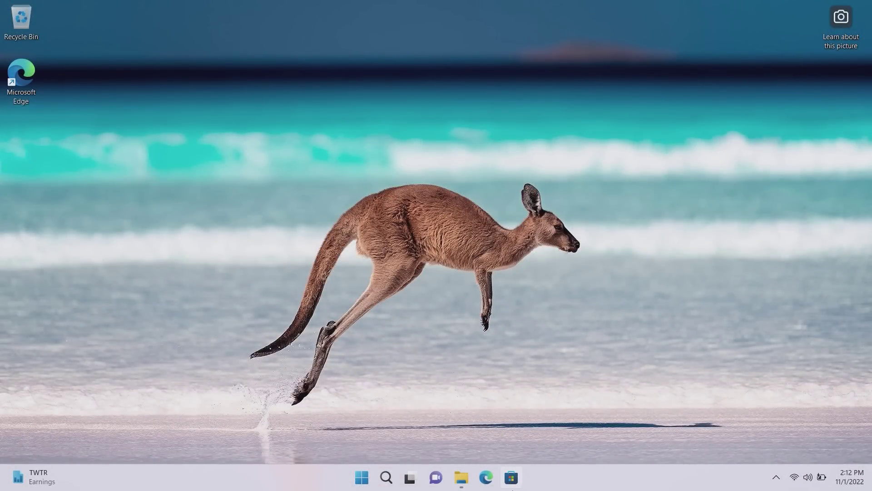
left_click(436, 477)
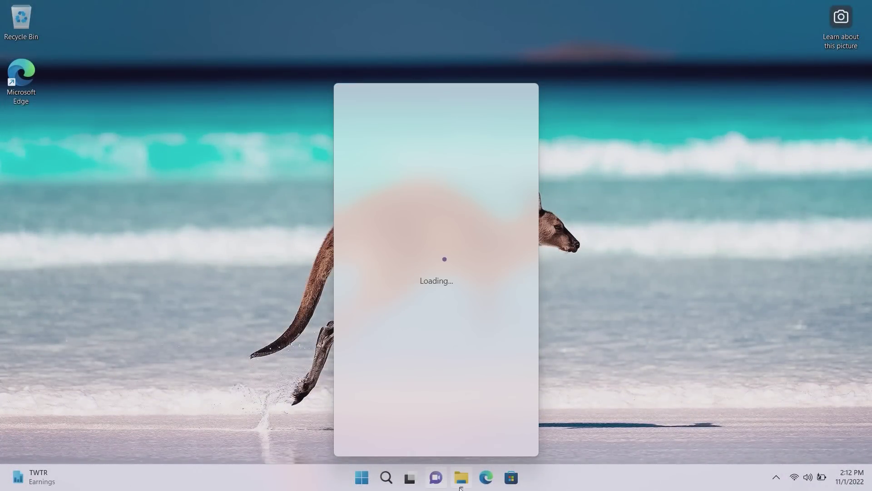
left_click(463, 485)
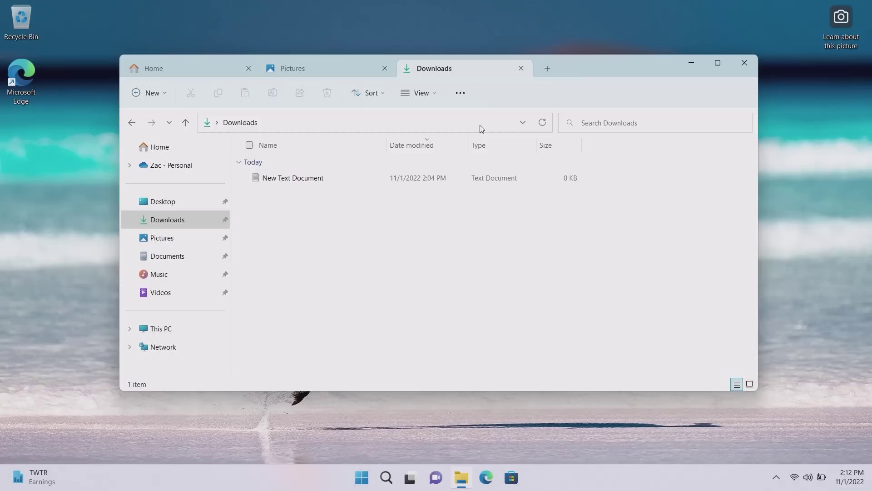
left_click_drag(454, 75, 747, 261)
right_click(458, 70)
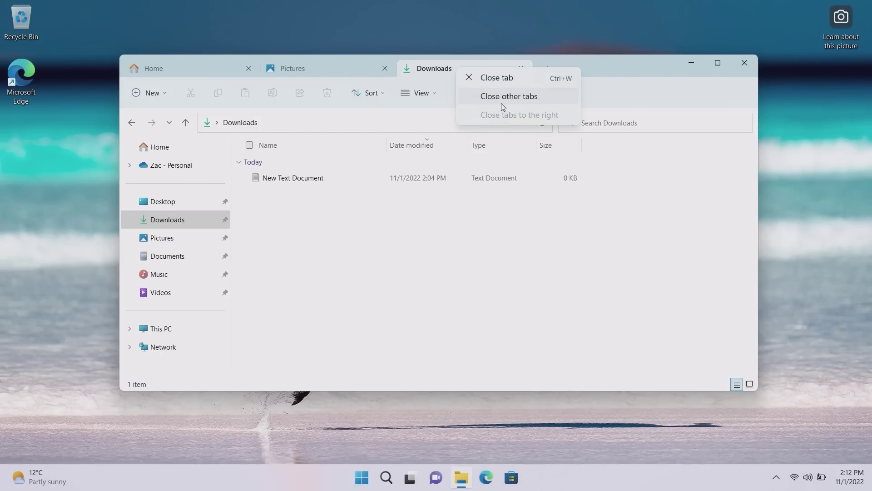
left_click(541, 261)
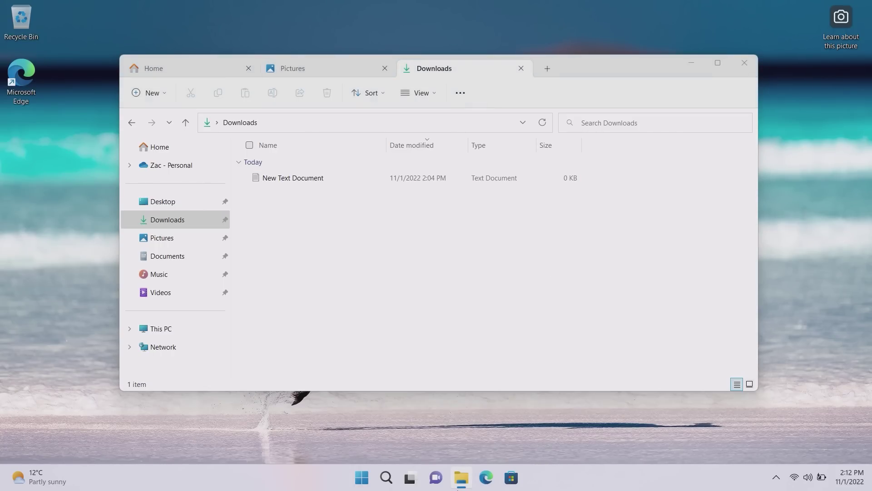
Step: Open a new Explorer window from the taskbar and add a Videos tab to it
right_click(460, 479)
left_click(444, 416)
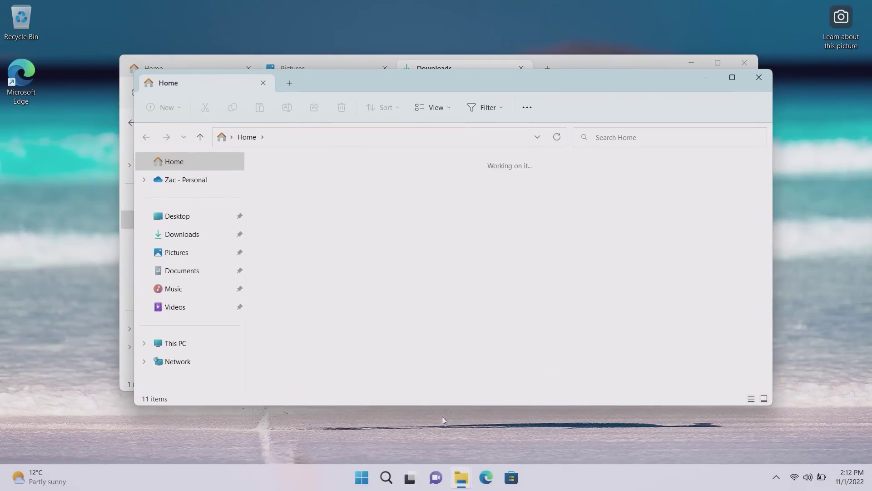
left_click(289, 84)
left_click(205, 307)
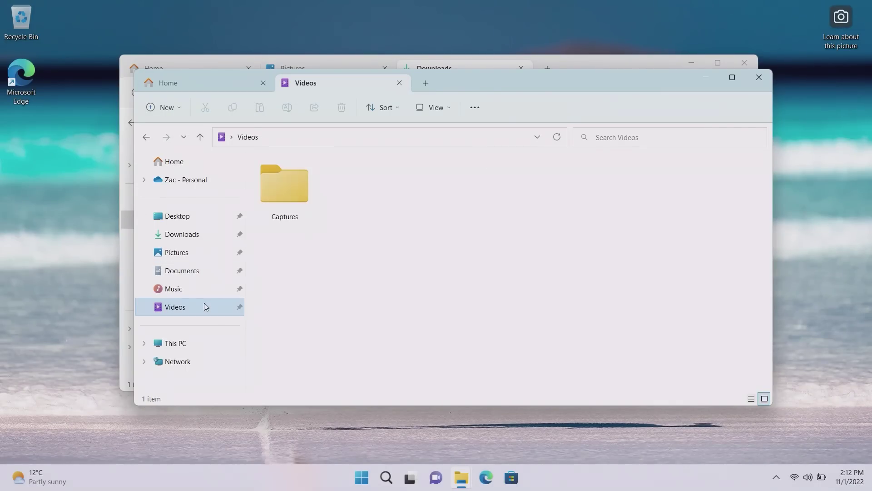
Step: Rearrange the windows, close the Videos tab and close the old three-tab window
left_click_drag(457, 79, 227, 86)
left_click_drag(446, 171, 171, 67)
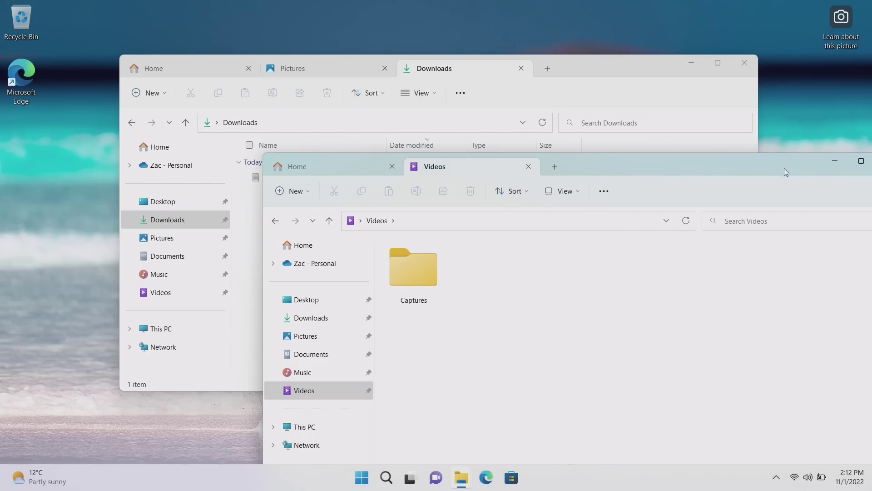
left_click_drag(814, 168, 709, 92)
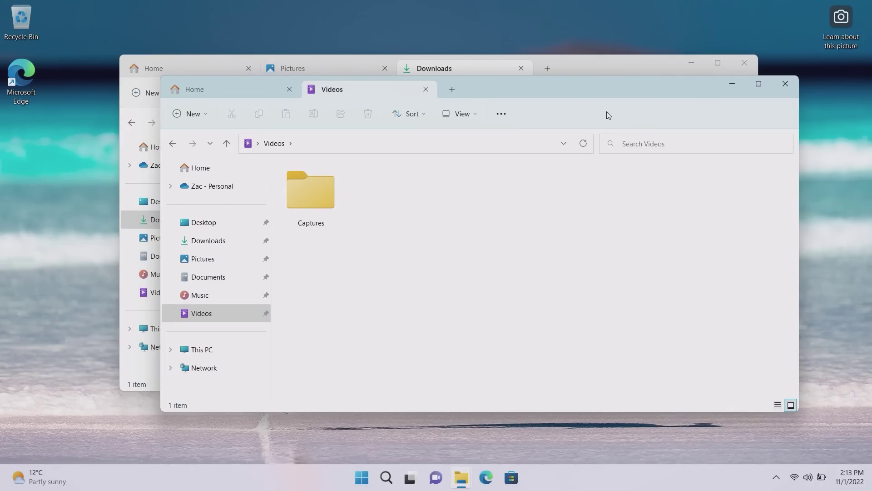
left_click(426, 92)
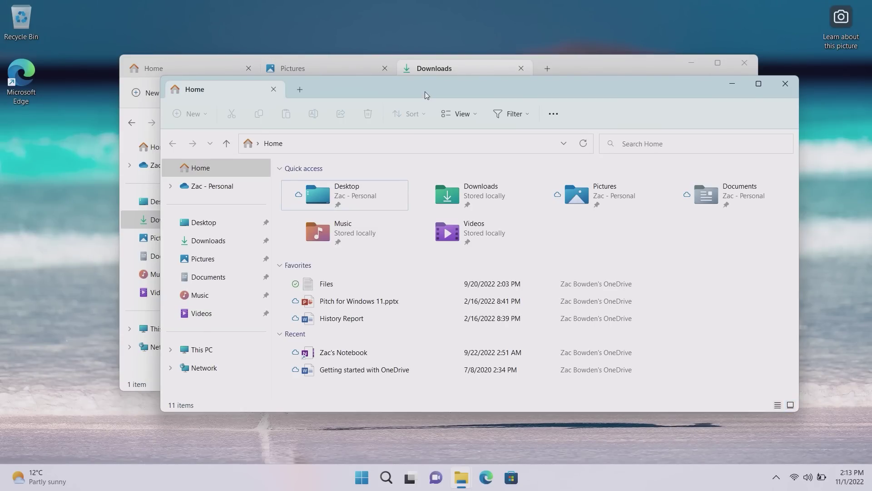
mouse_move(424, 91)
left_mouse_down()
mouse_move(394, 83)
mouse_move(415, 82)
left_mouse_up()
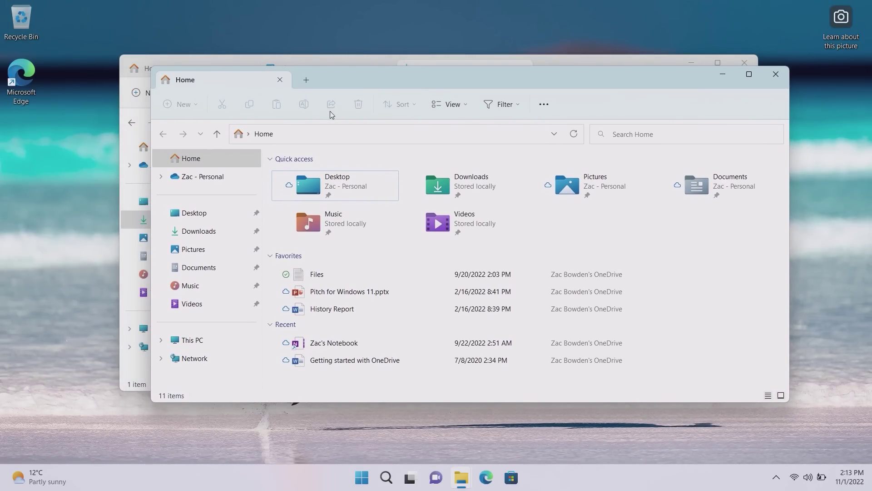
left_click(745, 63)
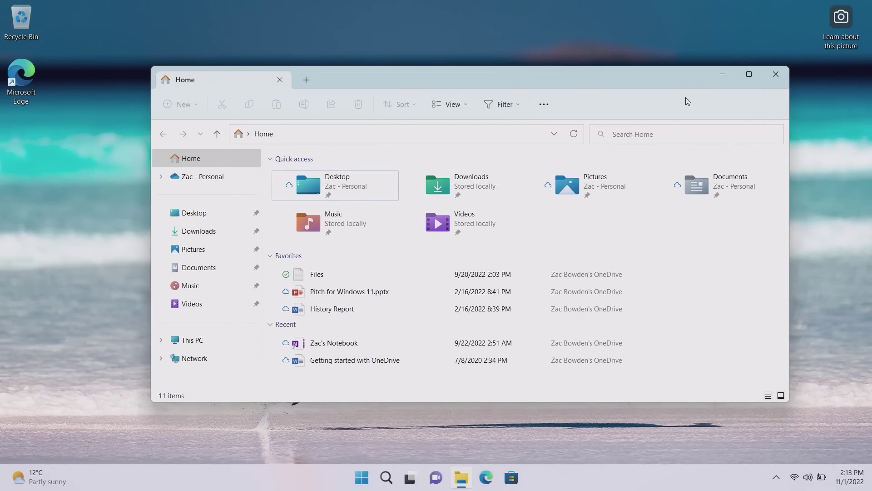
Step: Create a folder named New folder in Downloads
left_click_drag(689, 83, 667, 77)
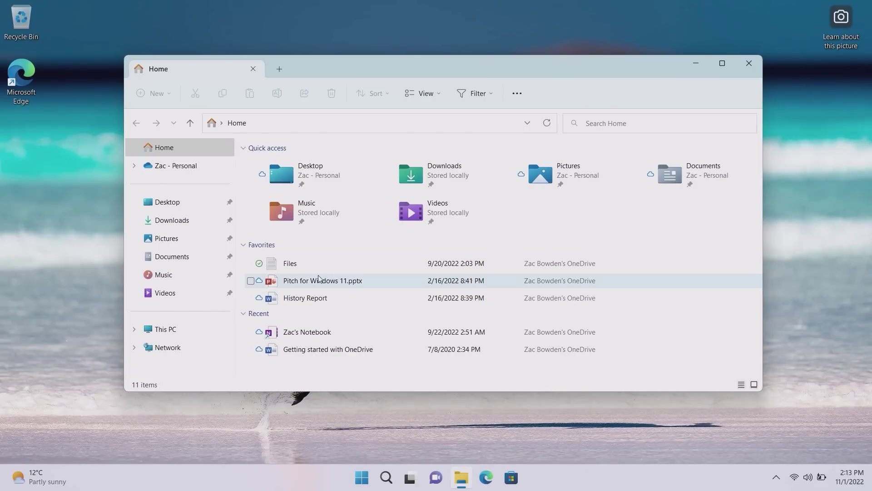
left_click(214, 239)
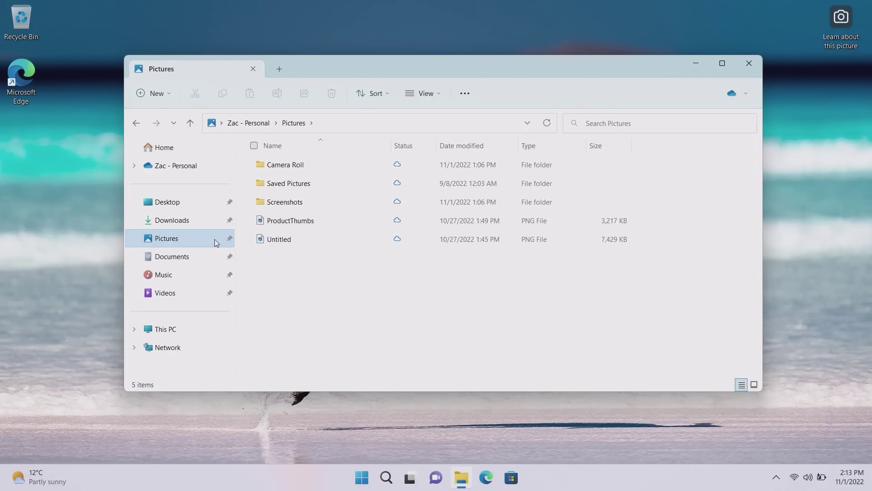
left_click(191, 221)
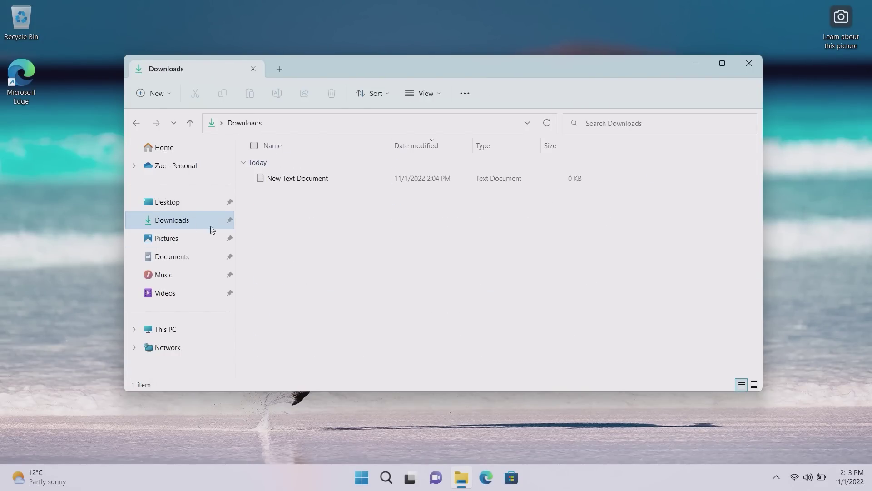
right_click(313, 213)
mouse_move(383, 309)
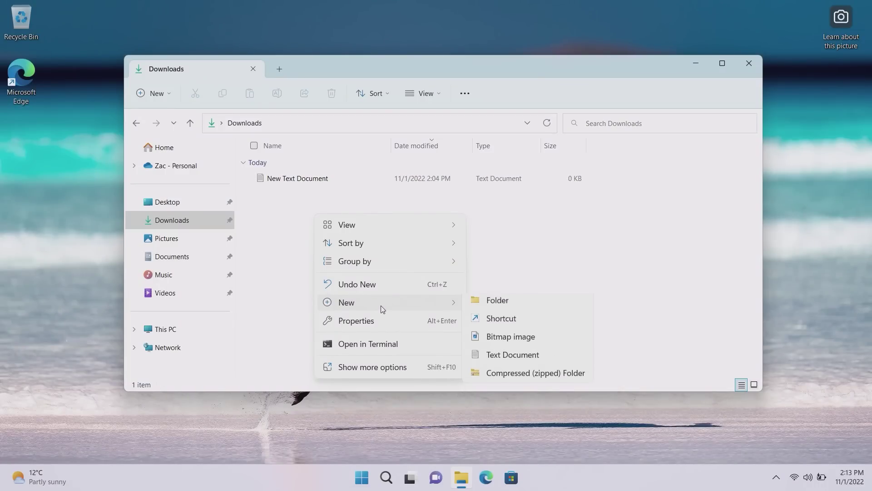
left_click(482, 307)
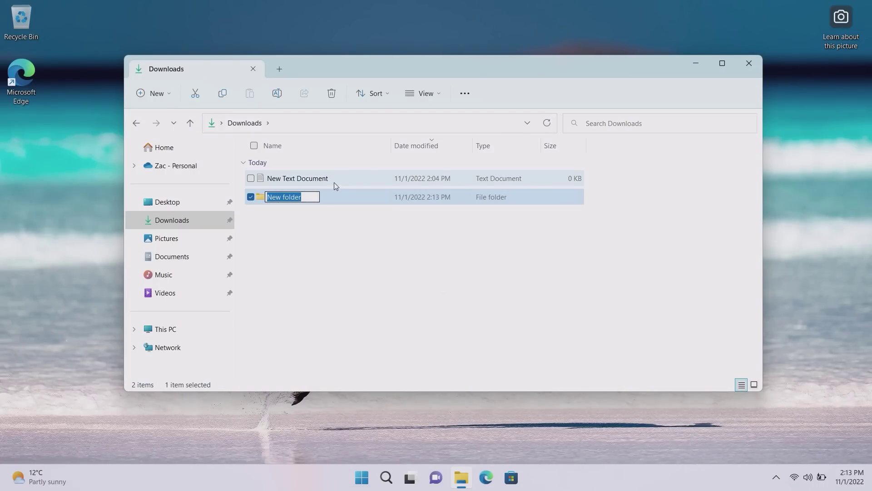
left_click(340, 195)
Step: Open New folder in a new tab, return to Downloads and select New Text Document
right_click(340, 195)
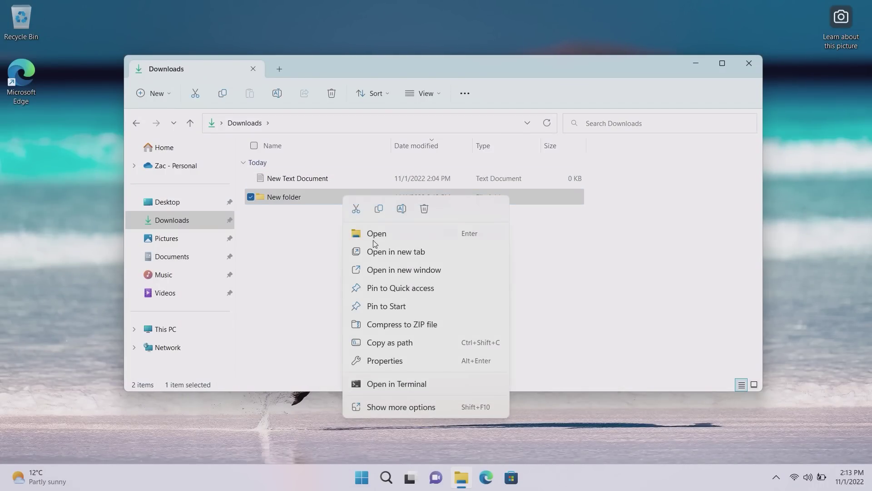
left_click(381, 252)
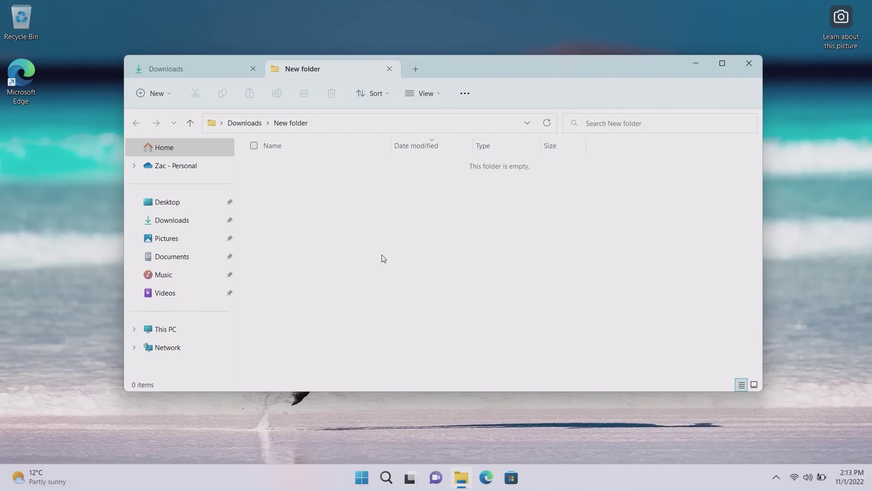
left_click(241, 69)
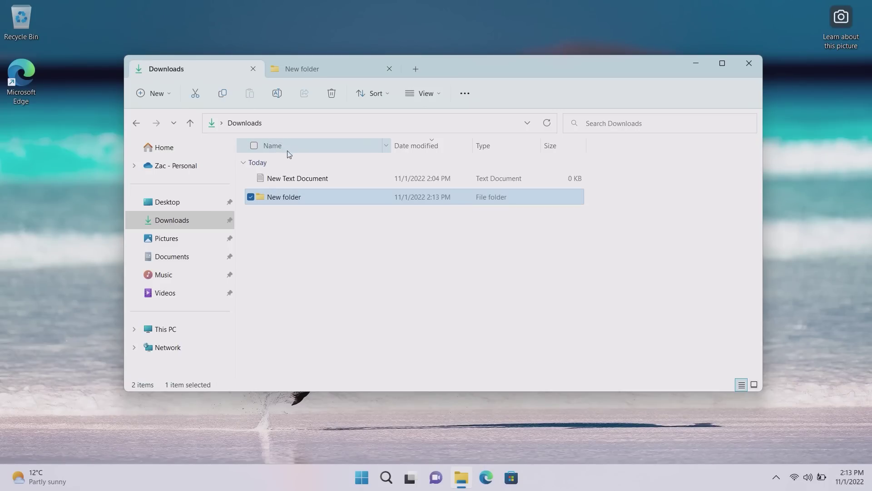
left_click(321, 181)
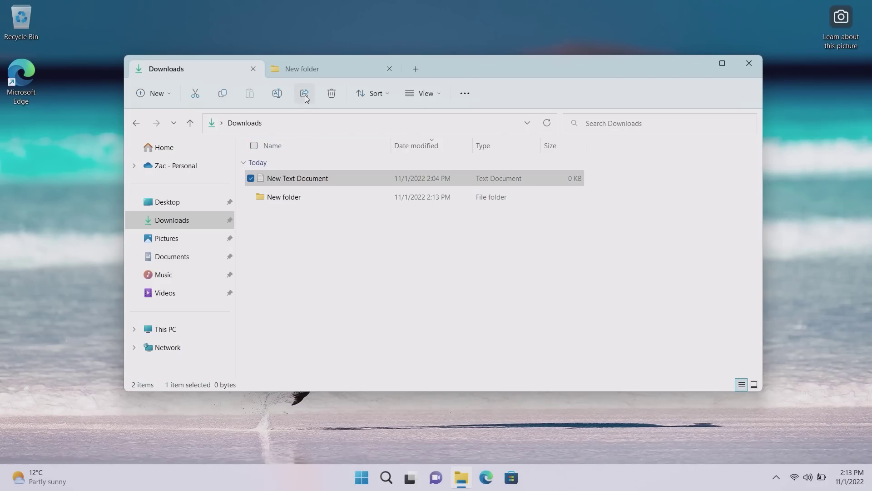
Step: Share New Text Document to the nearby tablet through Nearby sharing
left_click(305, 94)
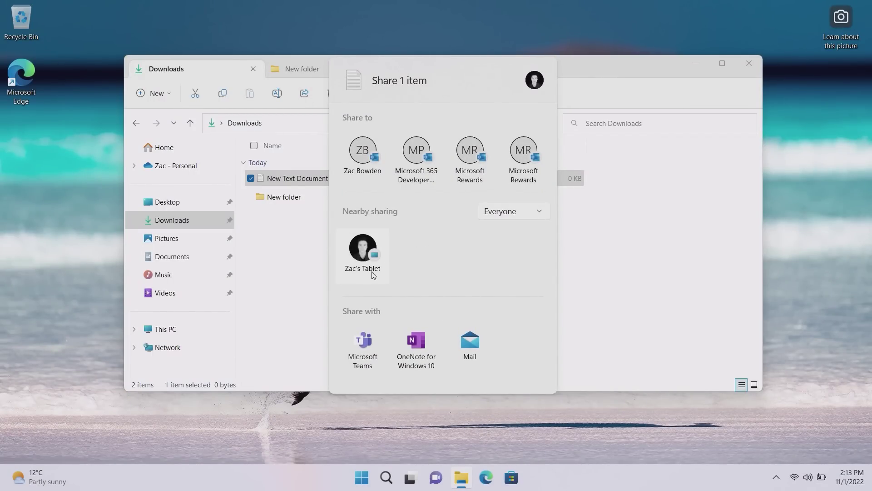
left_click(364, 248)
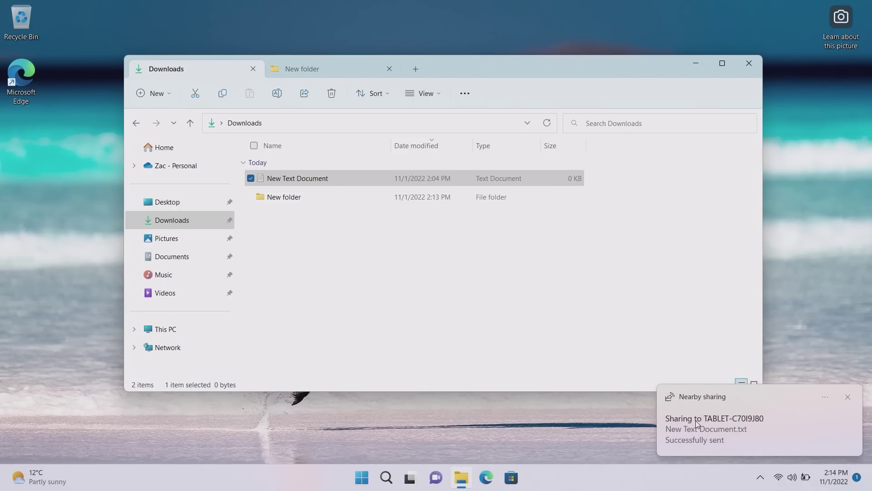
left_click(559, 215)
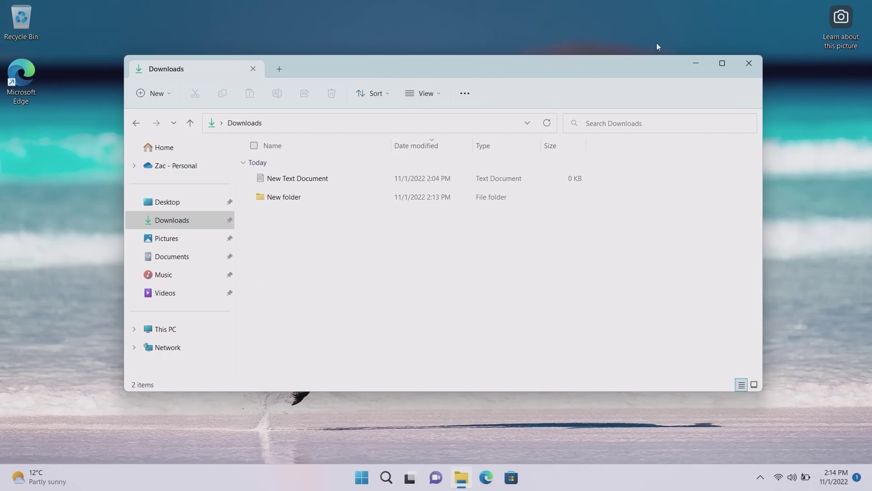
Step: Close File Explorer and open Settings at System > Clipboard
left_click(748, 62)
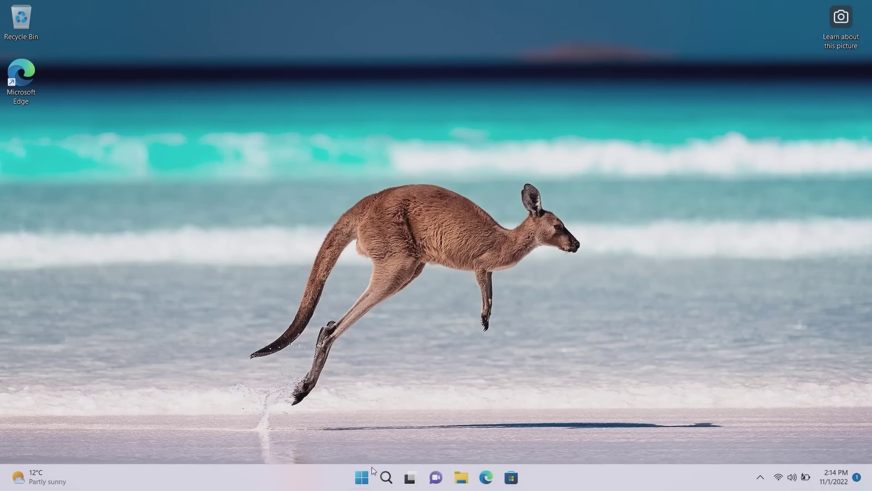
left_click(362, 476)
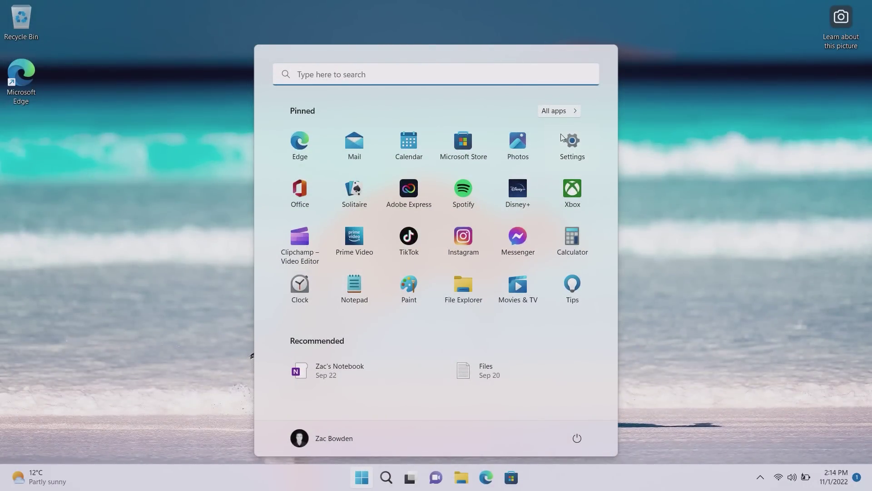
left_click(568, 141)
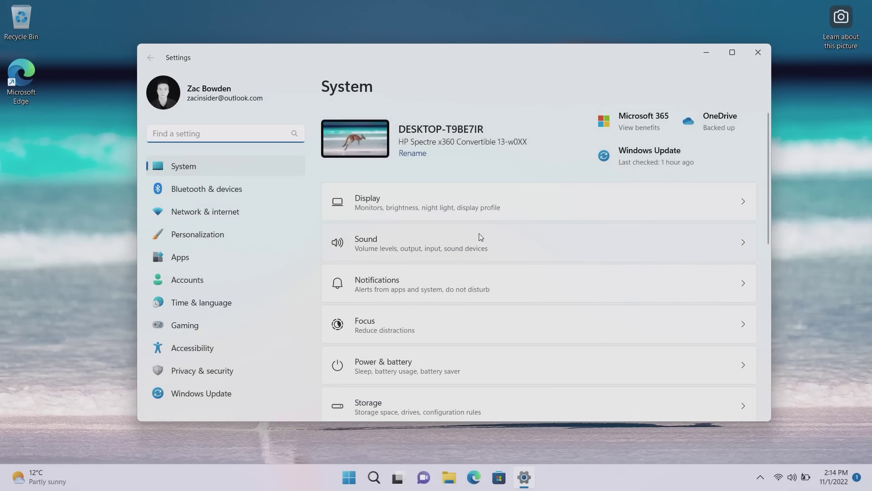
scroll(480, 236, "down", 10)
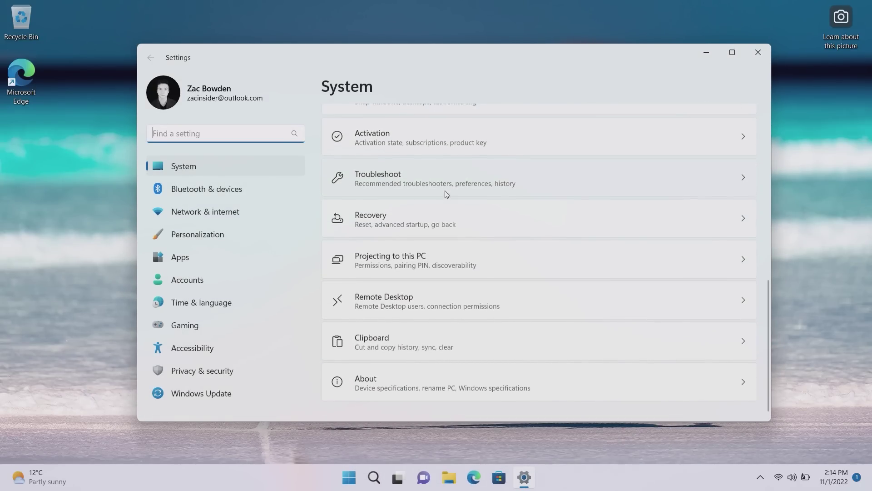
scroll(446, 193, "up", 2)
scroll(477, 282, "down", 3)
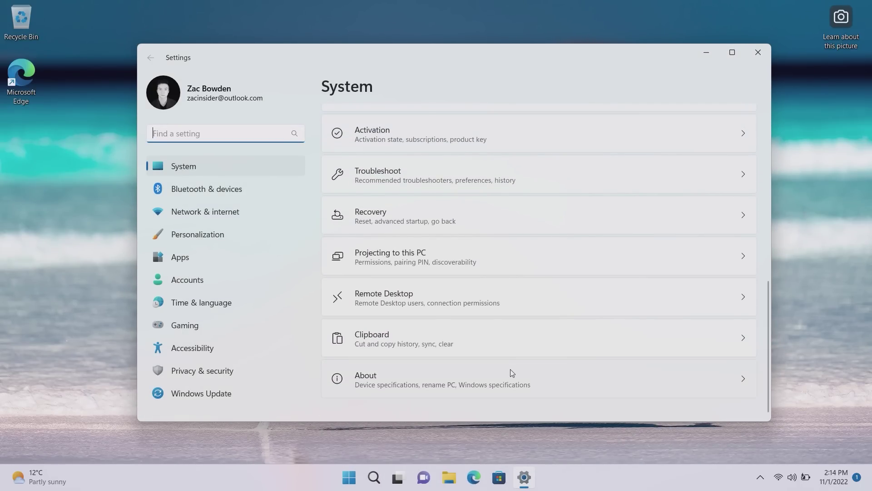
left_click(467, 319)
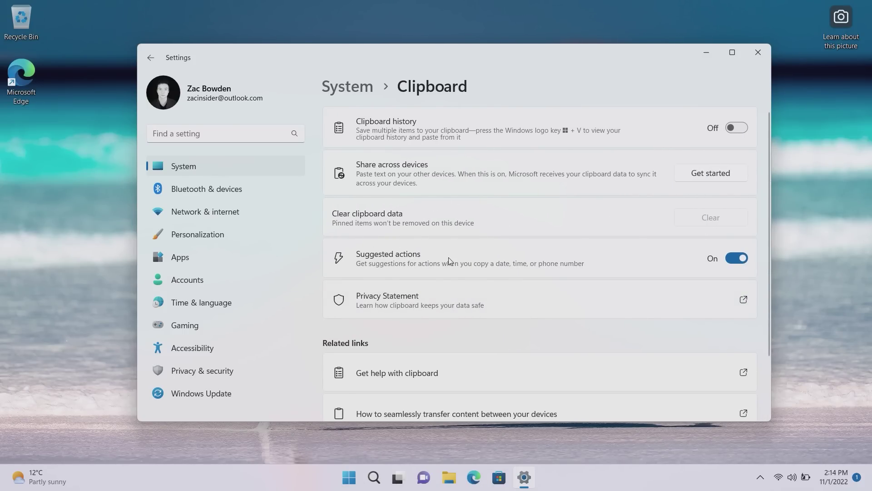
Step: Launch Notepad, select the phone number for the Call number suggestion, and return to Settings
key("super")
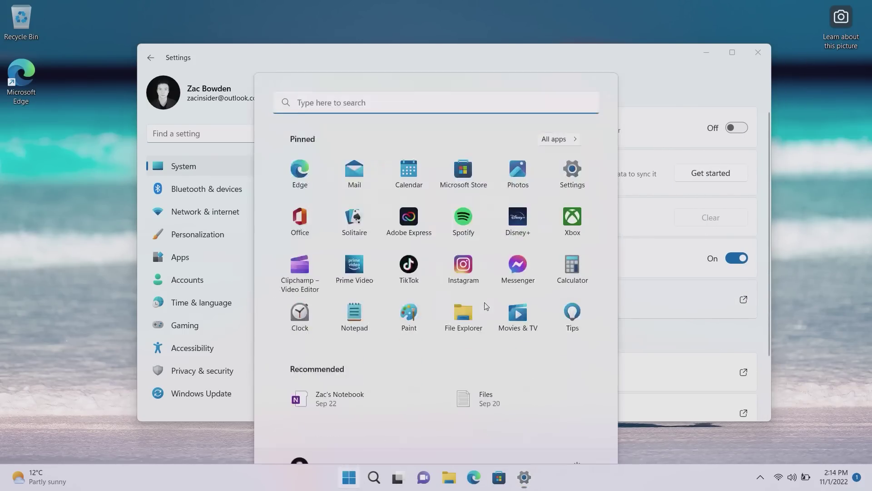
type("notepad")
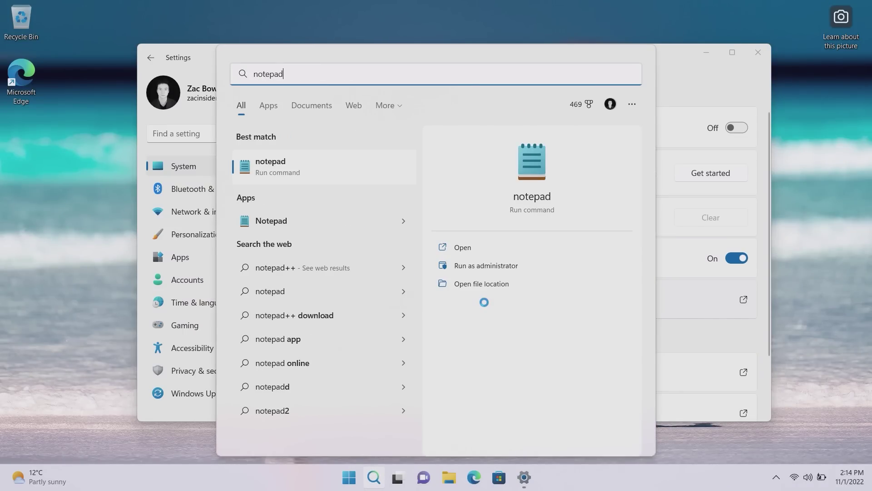
key("Return")
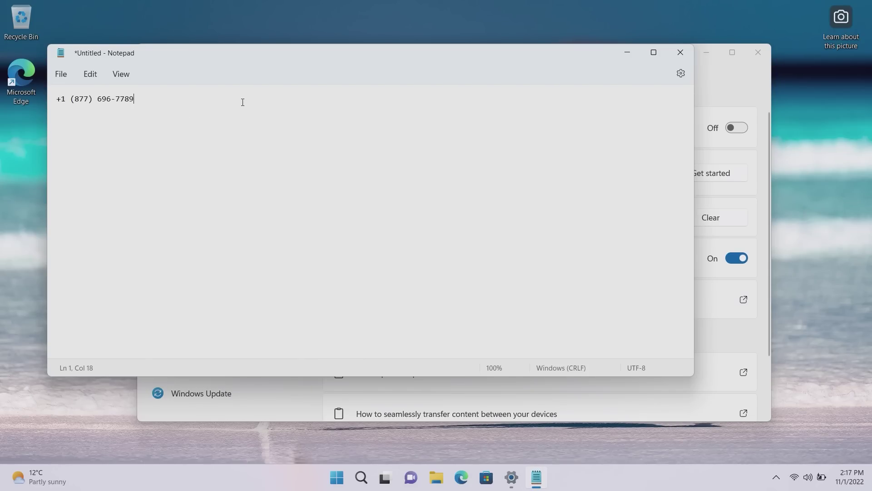
left_click_drag(197, 95, 29, 91)
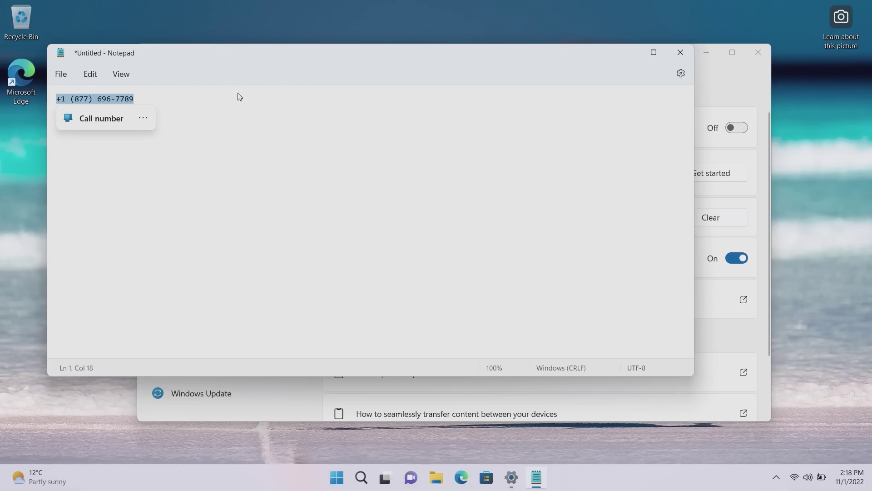
key("alt+Tab")
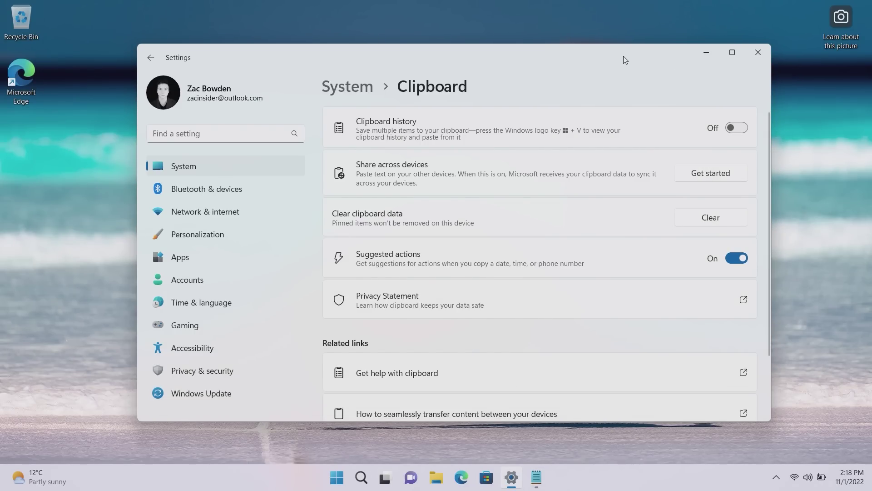
Step: Minimize Settings to reveal the kangaroo wallpaper desktop
left_click(706, 52)
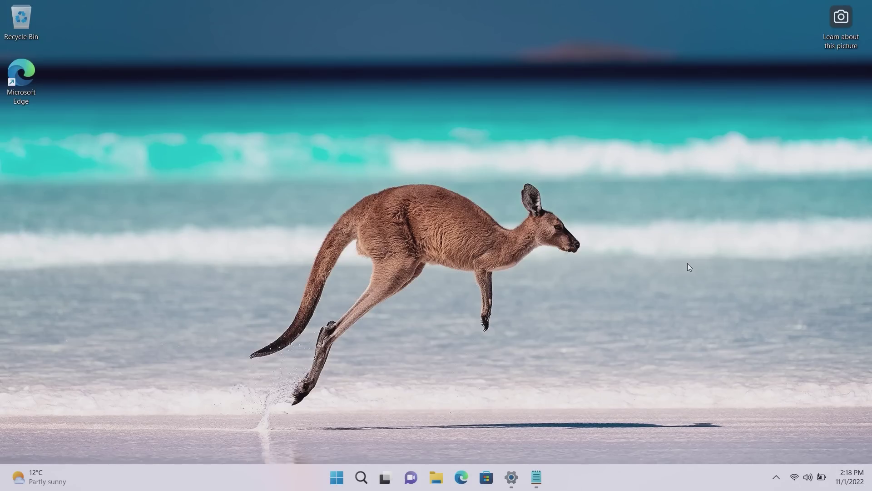